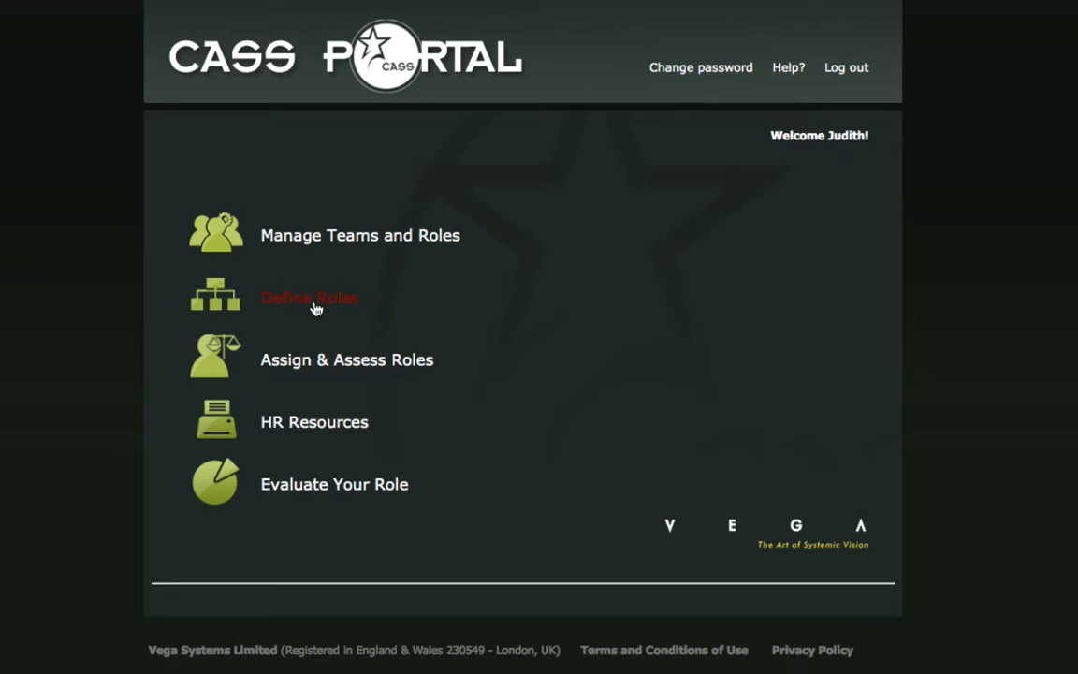
# Open the IT Technician role's schema from Define Roles and look through its goals level by level.
pyautogui.click(316, 309)
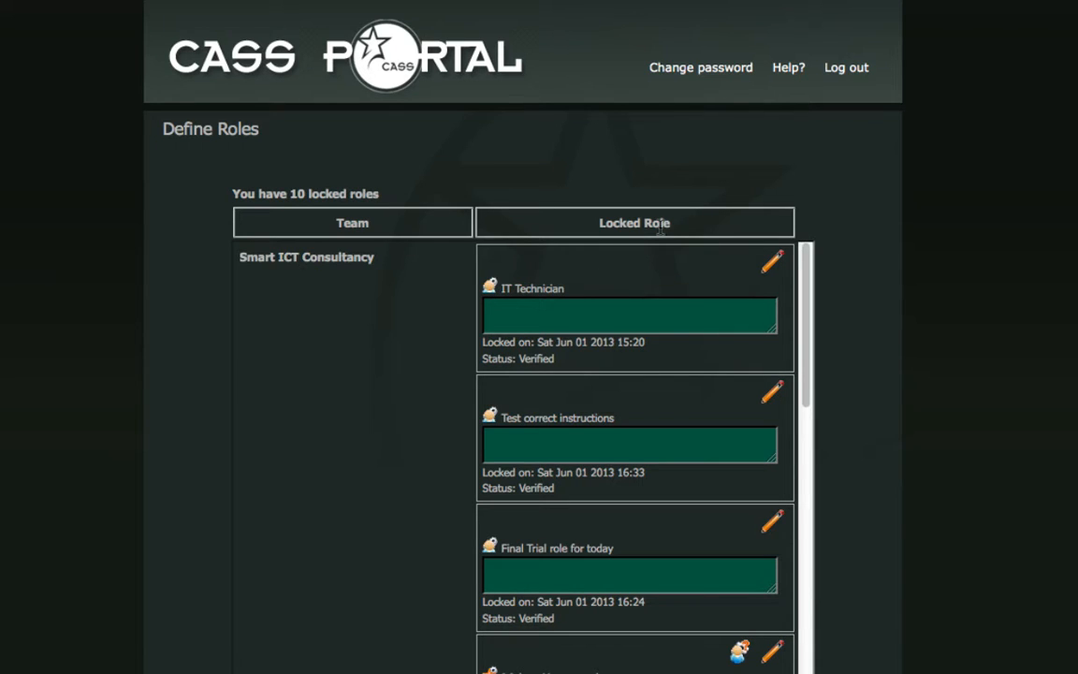
pyautogui.click(771, 266)
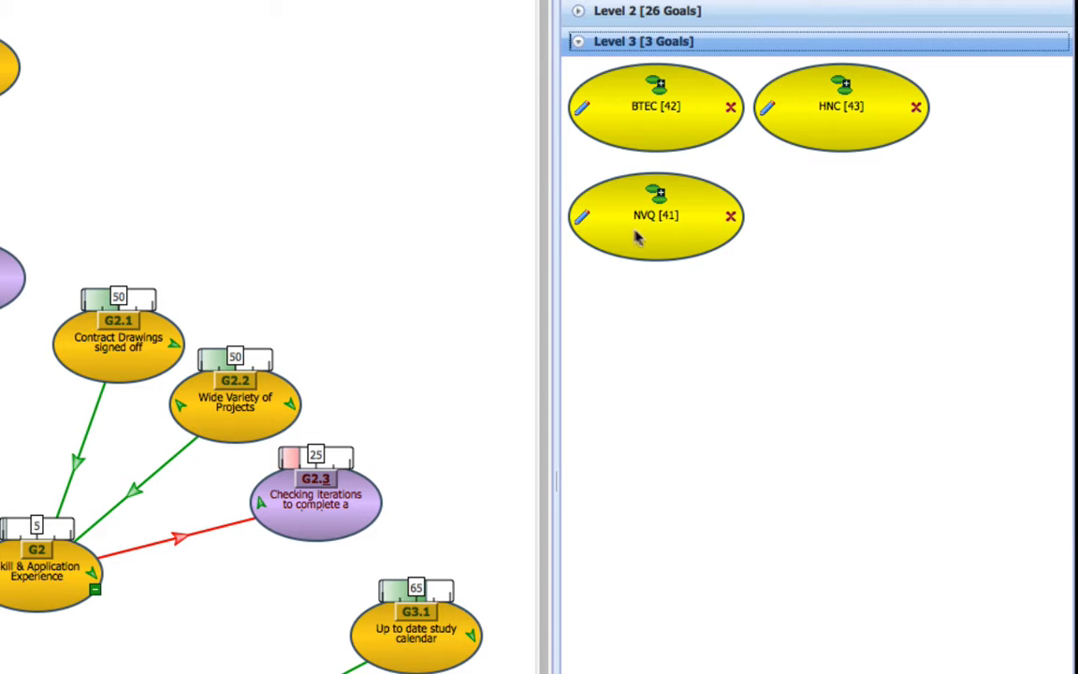
pyautogui.click(579, 12)
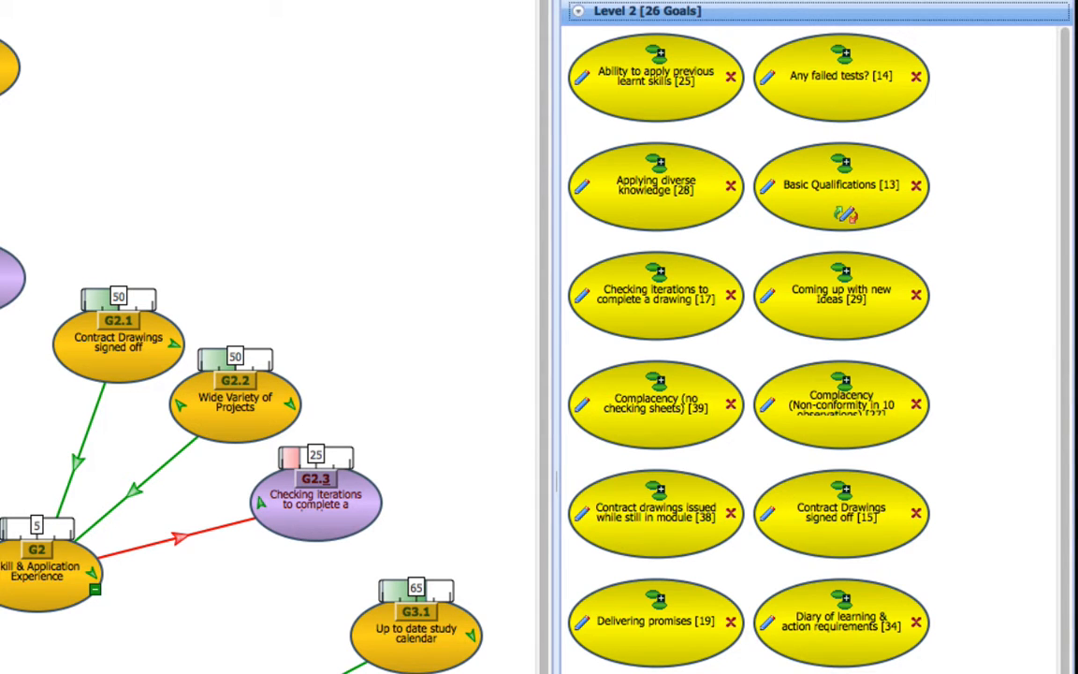
pyautogui.click(579, 0)
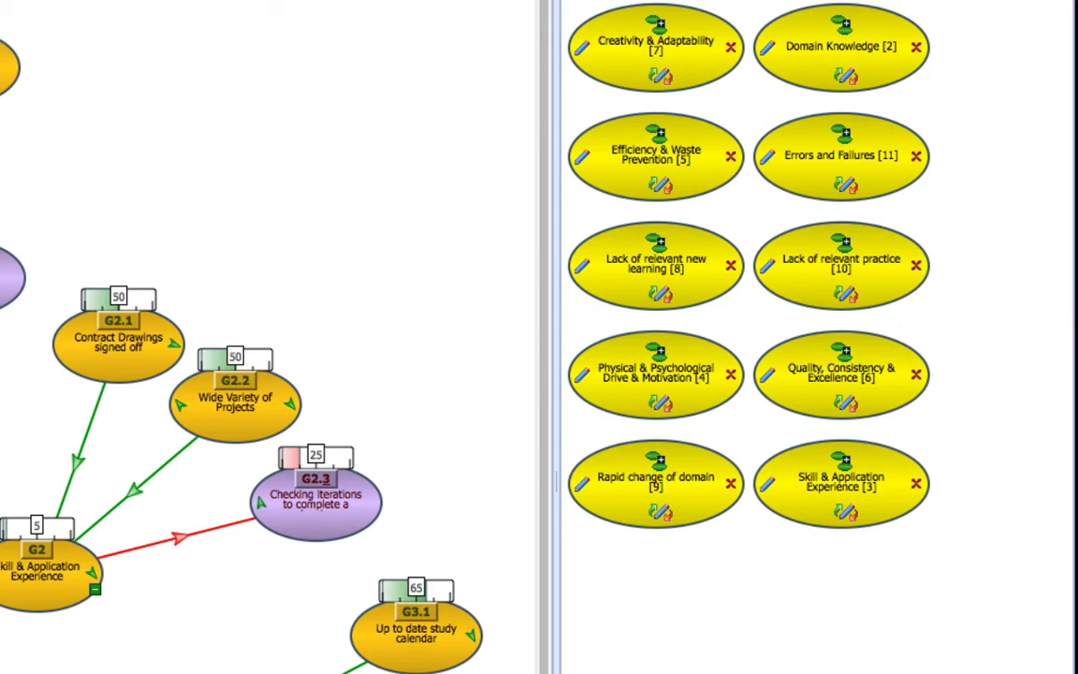
pyautogui.click(720, 673)
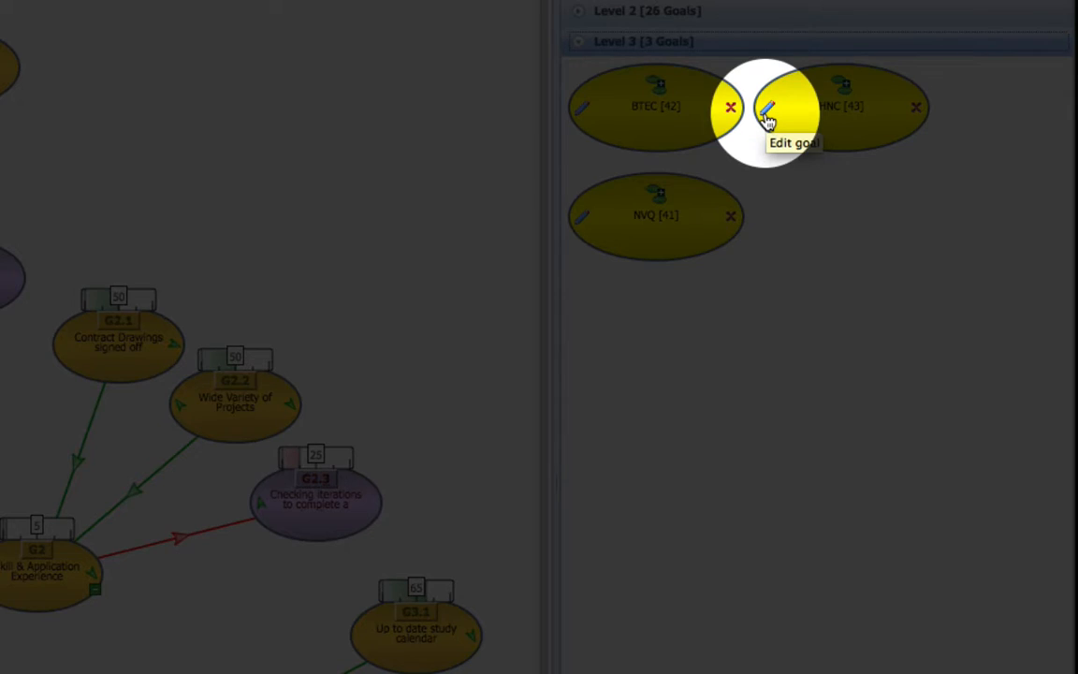
# Edit the Level 3 goal HNC, setting its benchmark value to Distinction and its minimum required documents to 1.
pyautogui.click(768, 112)
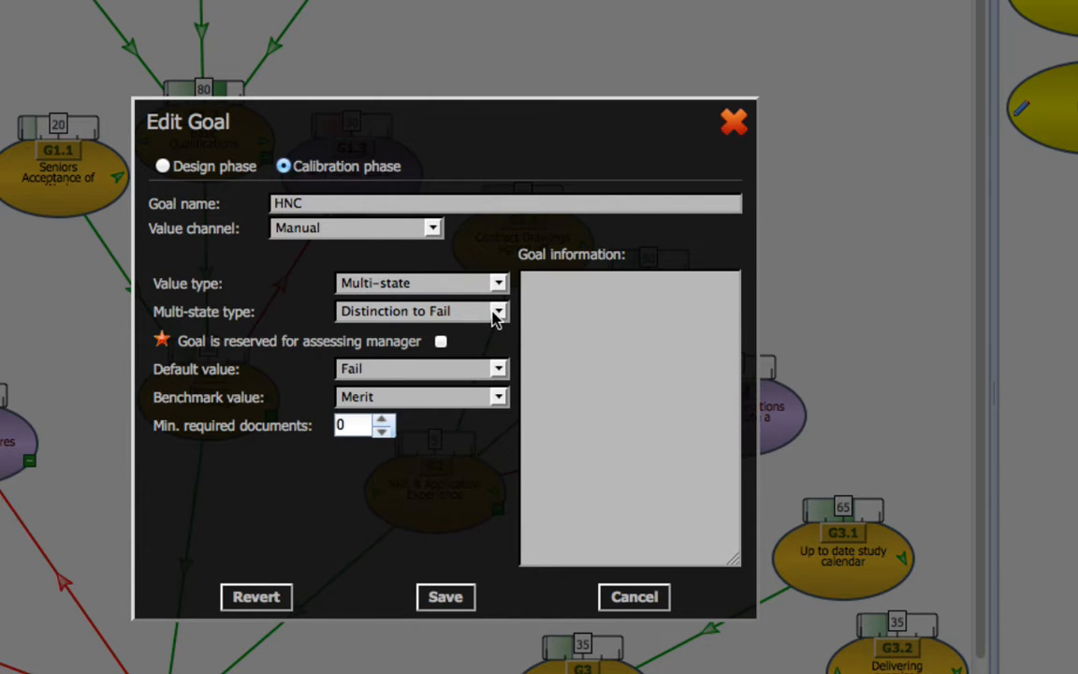
pyautogui.click(501, 398)
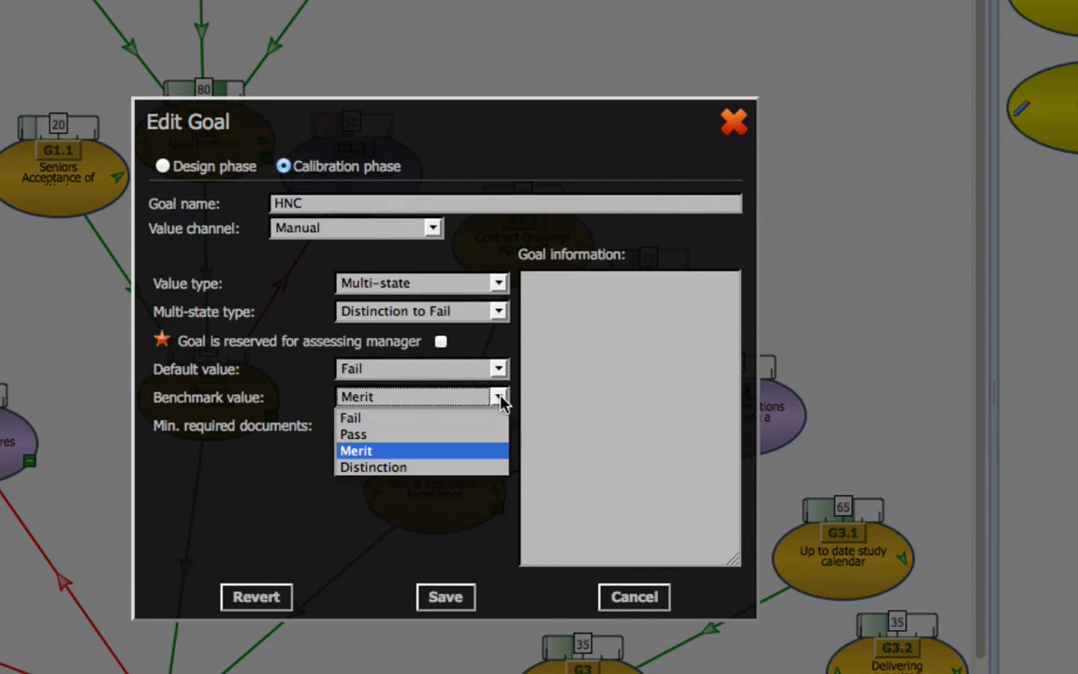
pyautogui.click(447, 468)
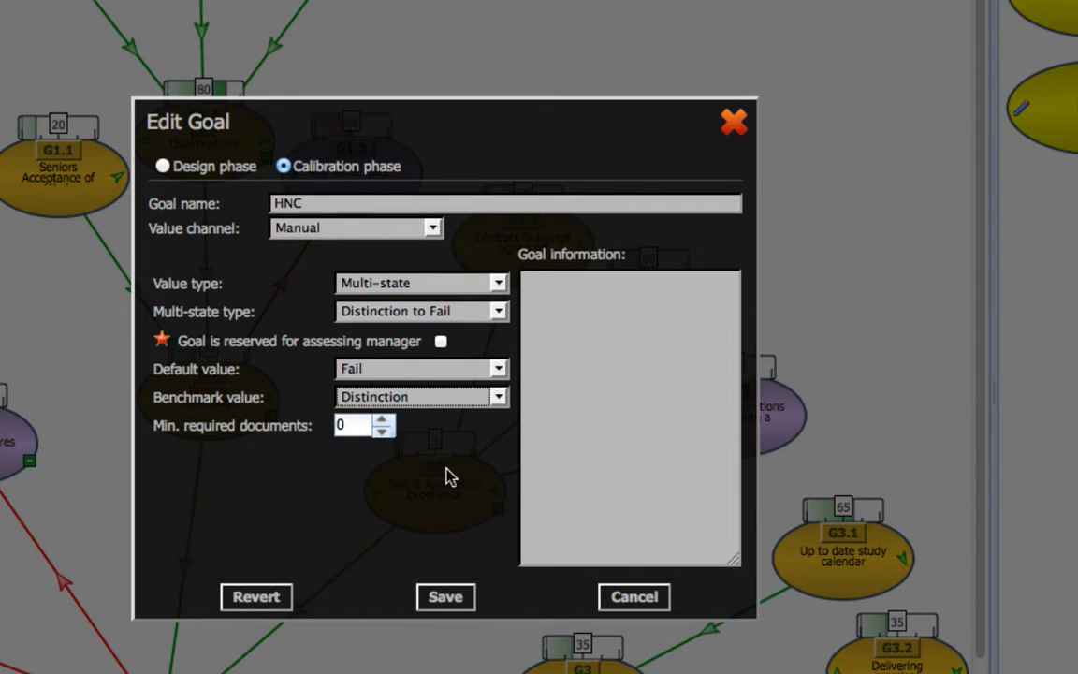
pyautogui.click(382, 421)
# Enter "Please add copy of certificate" as the HNC goal's information and save the goal.
pyautogui.click(531, 294)
pyautogui.write('Pl')
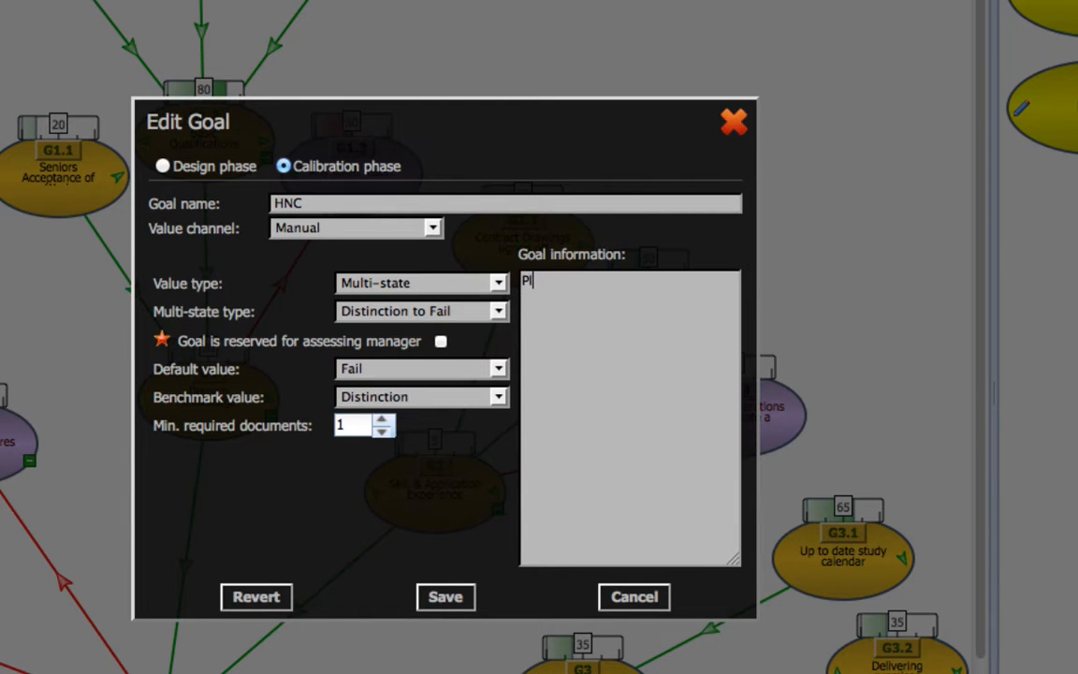
pyautogui.write('ease add copy of certificate')
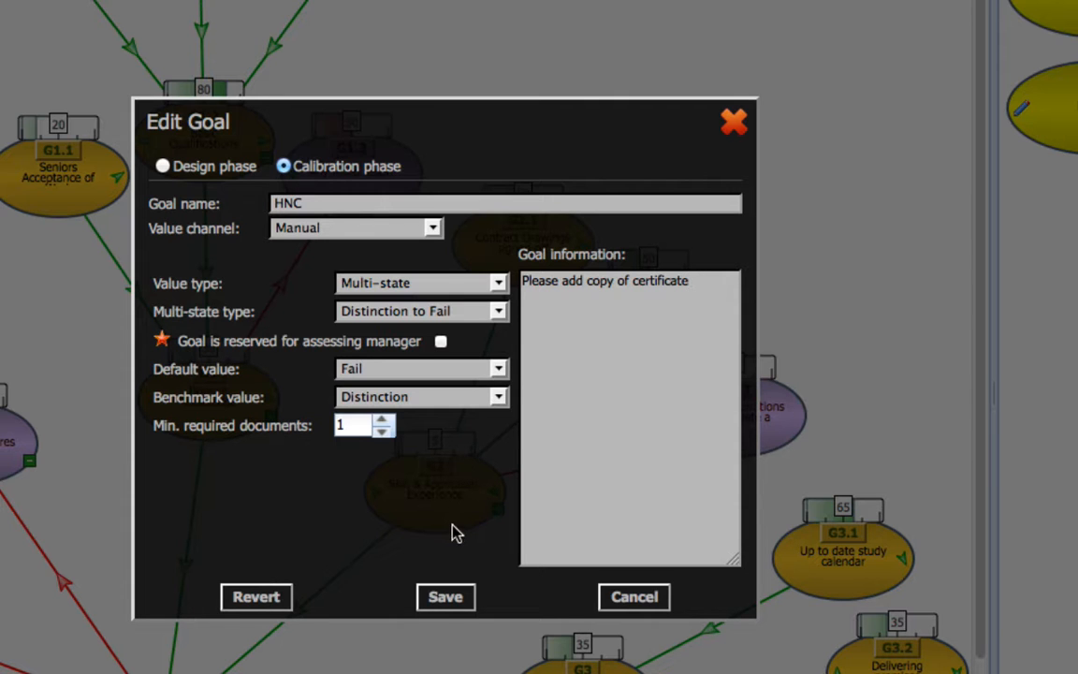
pyautogui.click(445, 597)
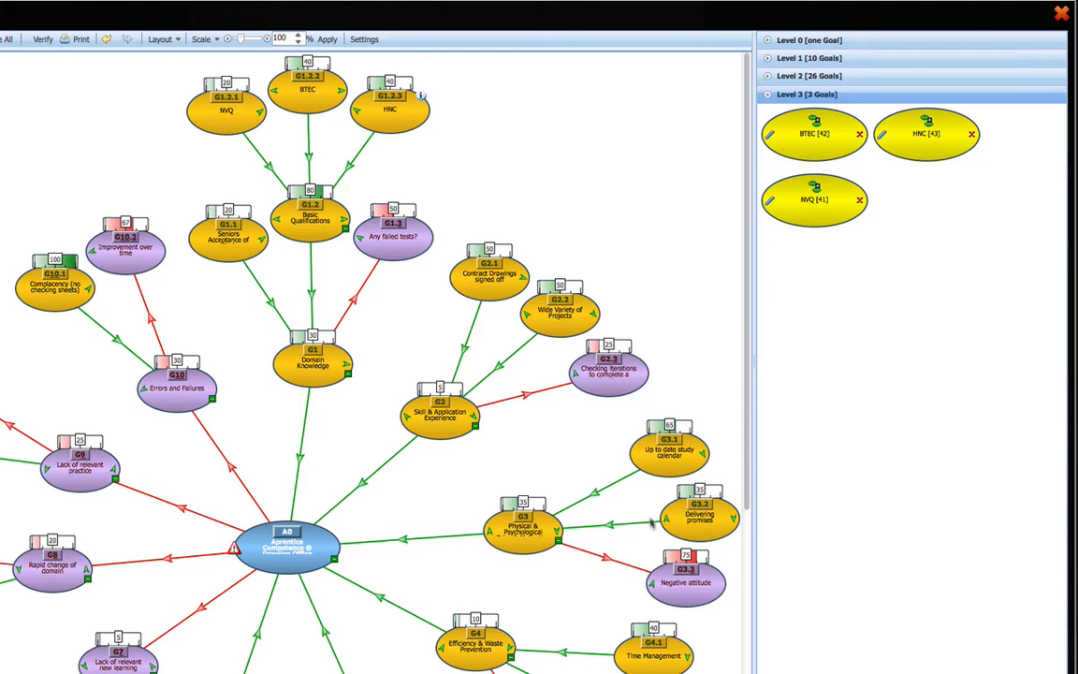
# Look through the Level 2 goals and open the goal "Any failed tests?" for editing.
pyautogui.click(772, 75)
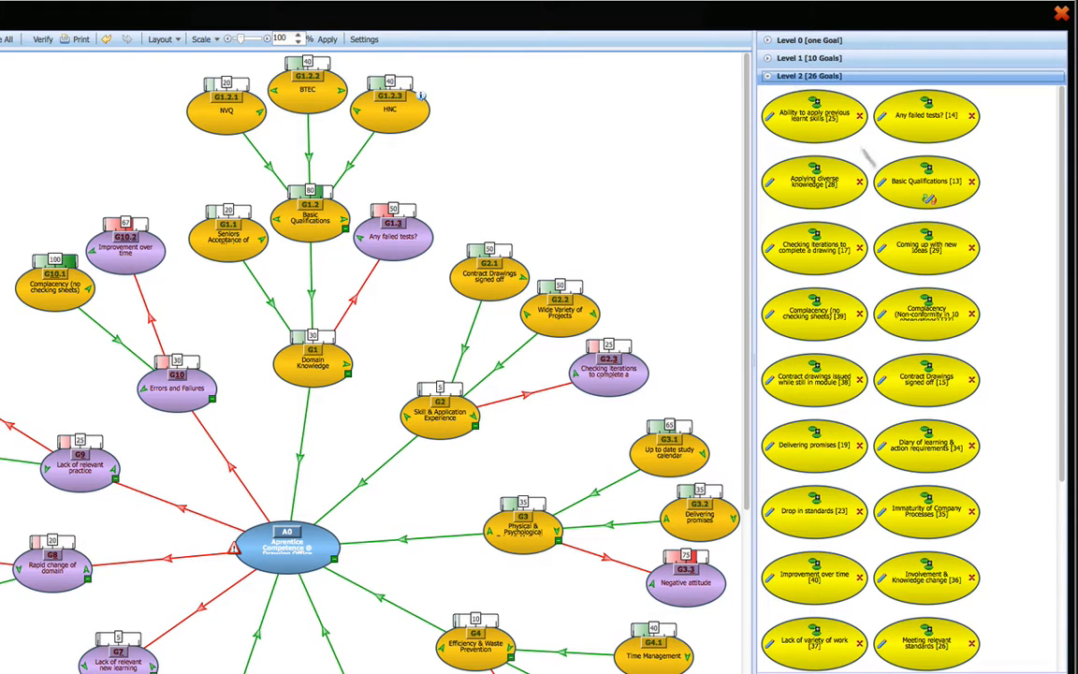
pyautogui.scroll(-3, 1002, 354)
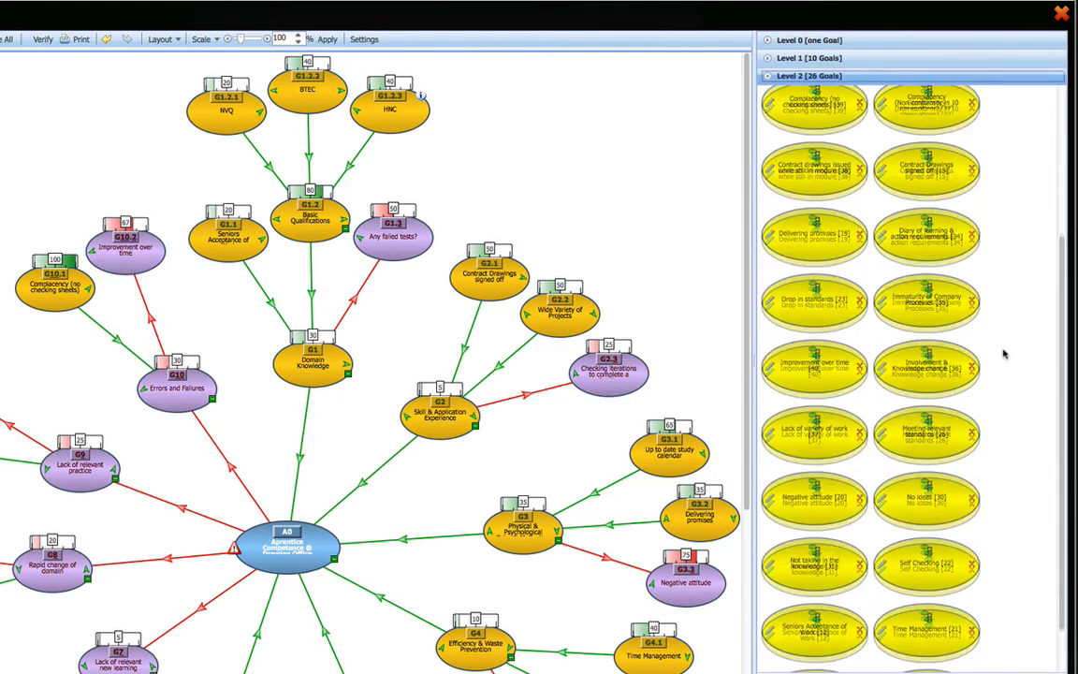
pyautogui.scroll(-2, 1003, 354)
pyautogui.scroll(5, 1003, 353)
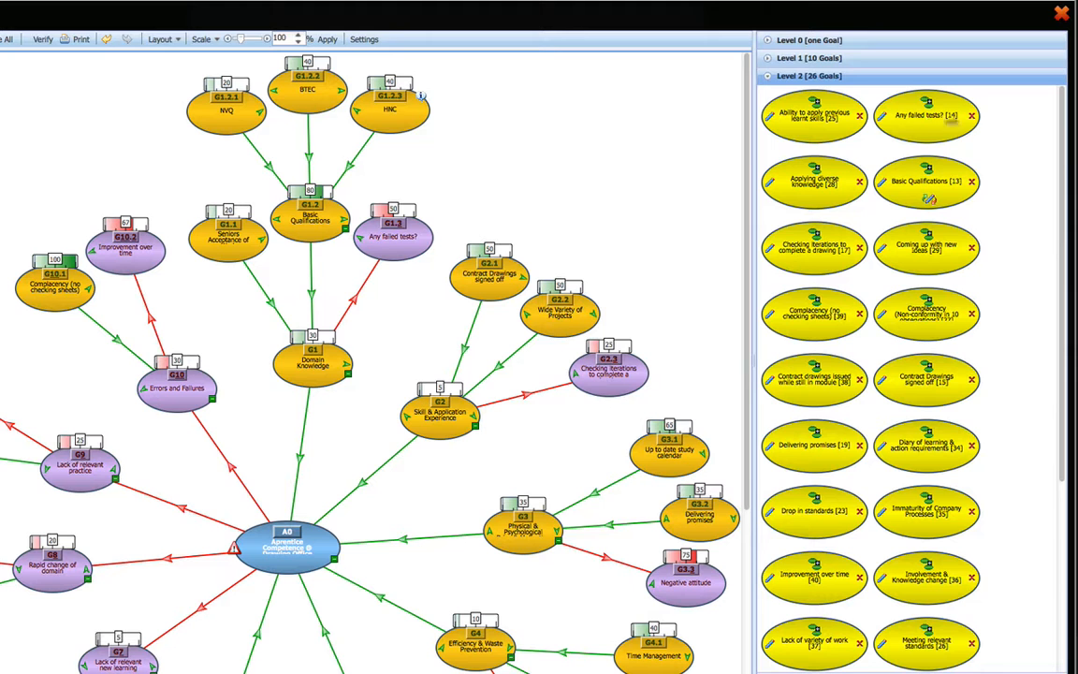
pyautogui.click(881, 116)
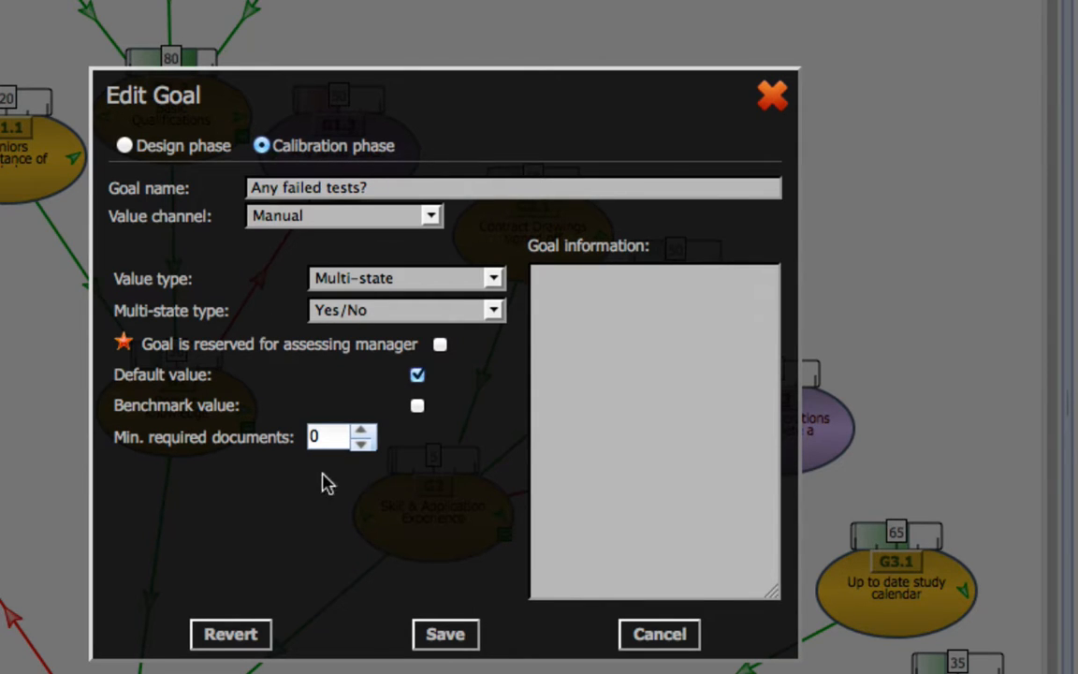
# Review the design phase settings of "Any failed tests?", including the value channel, value type and multi-state type options.
pyautogui.click(126, 147)
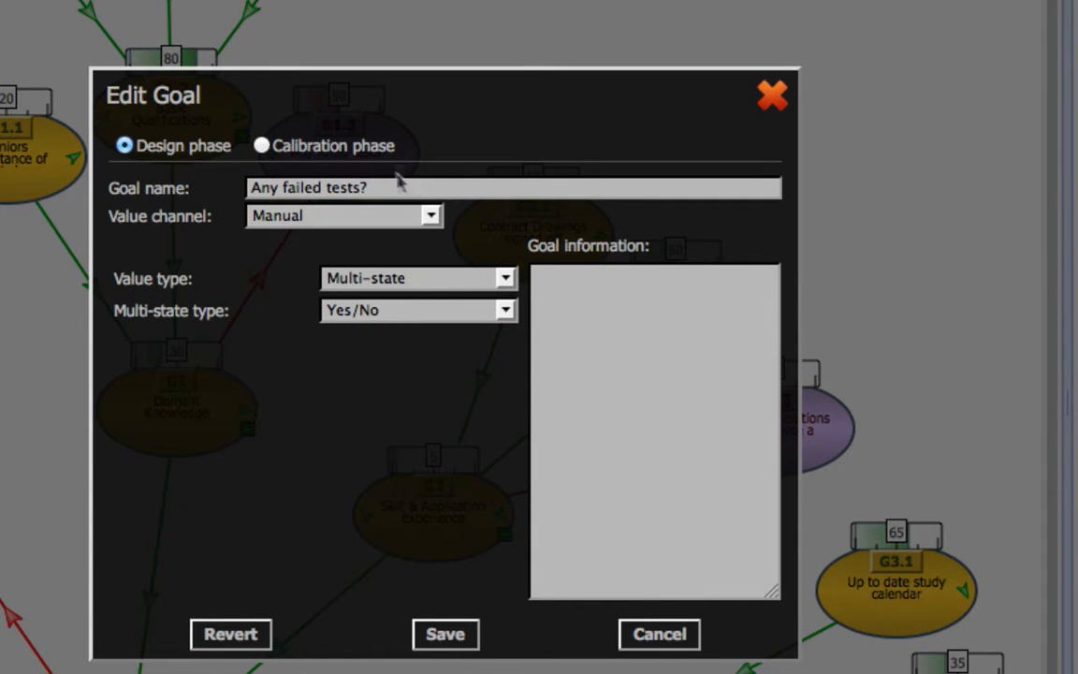
pyautogui.moveTo(388, 187); pyautogui.dragTo(242, 187)
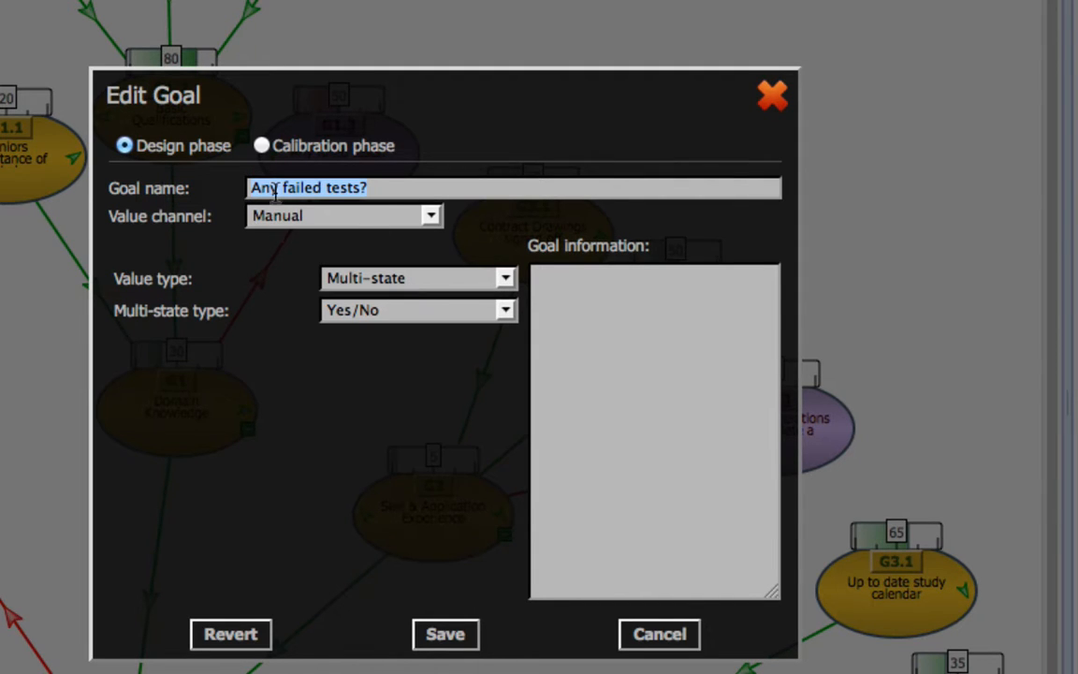
pyautogui.click(432, 217)
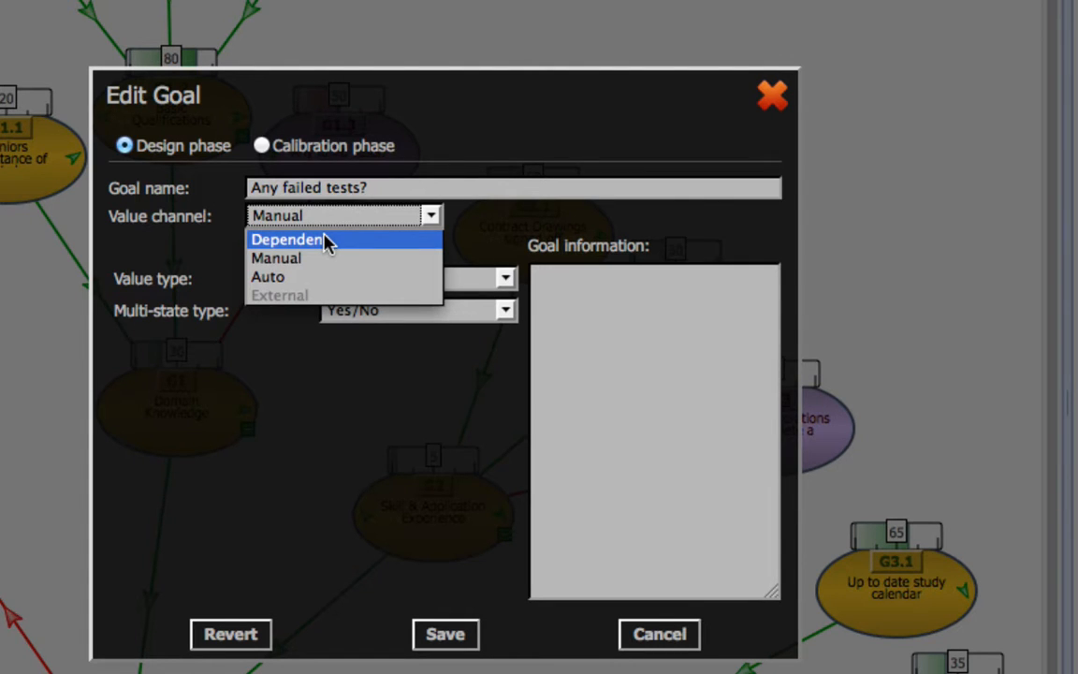
pyautogui.click(493, 242)
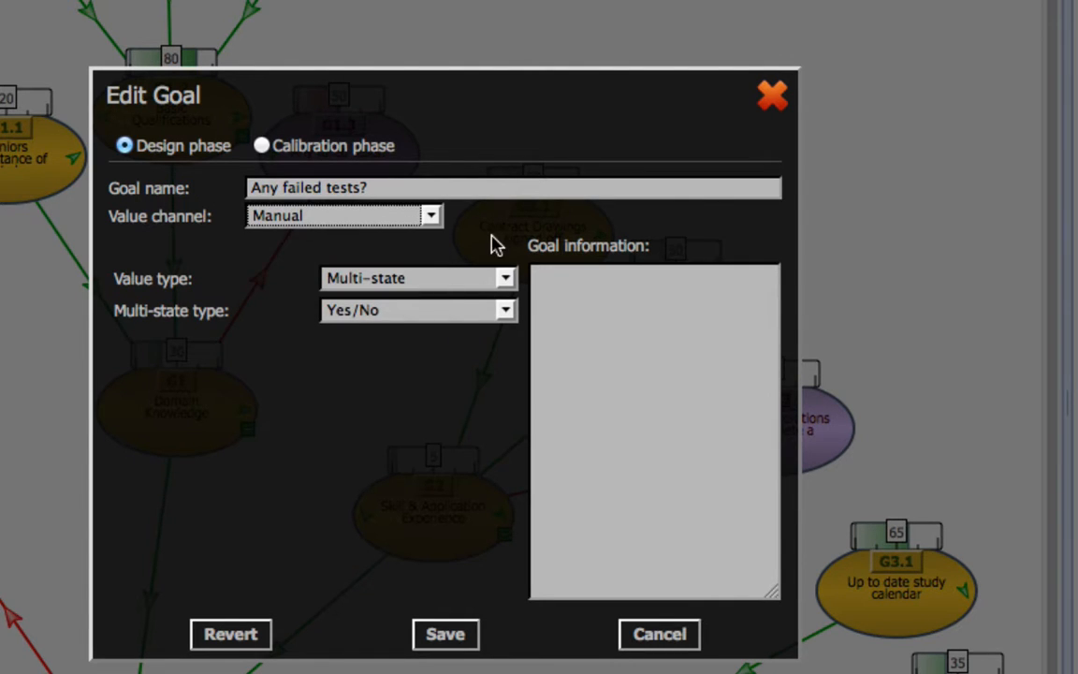
pyautogui.click(433, 281)
pyautogui.click(433, 281)
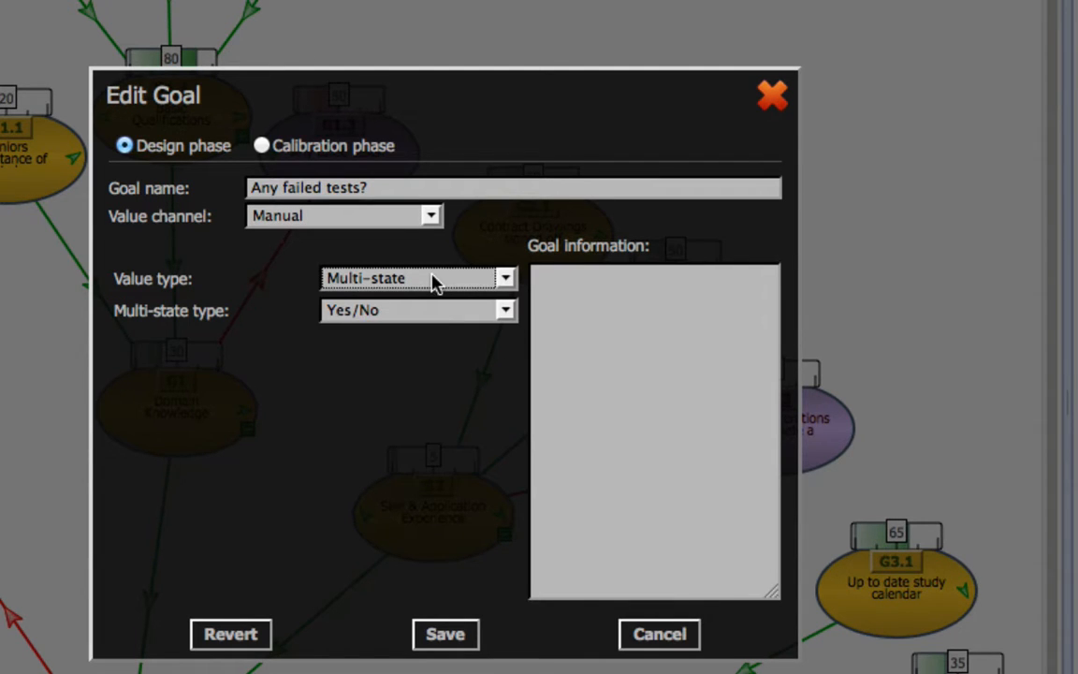
pyautogui.click(436, 312)
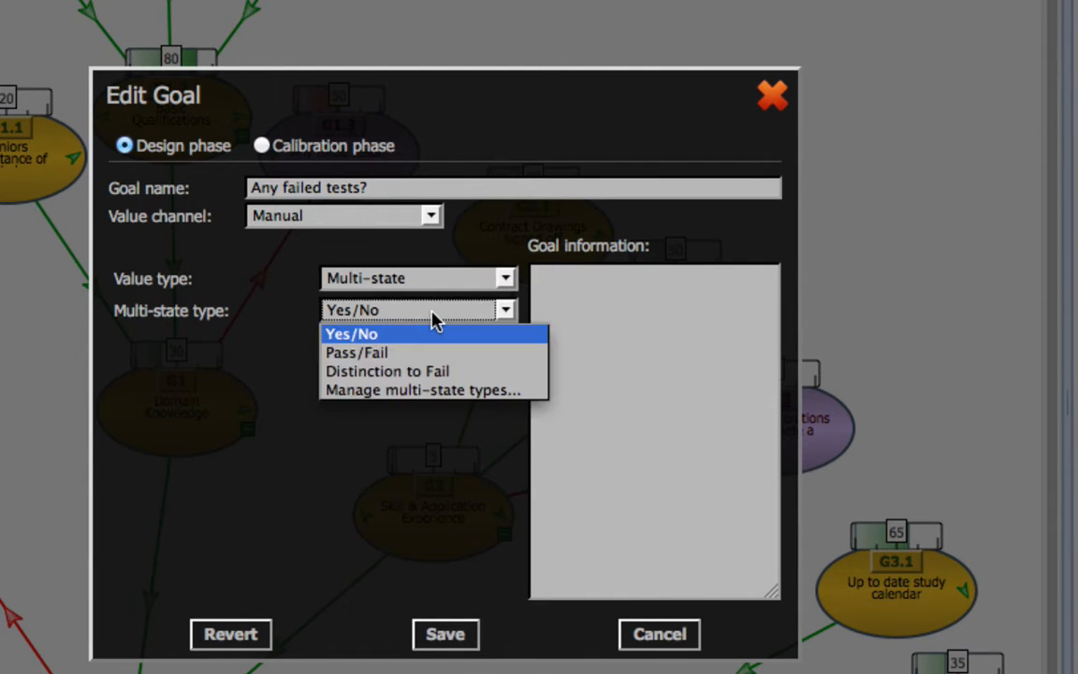
pyautogui.click(435, 318)
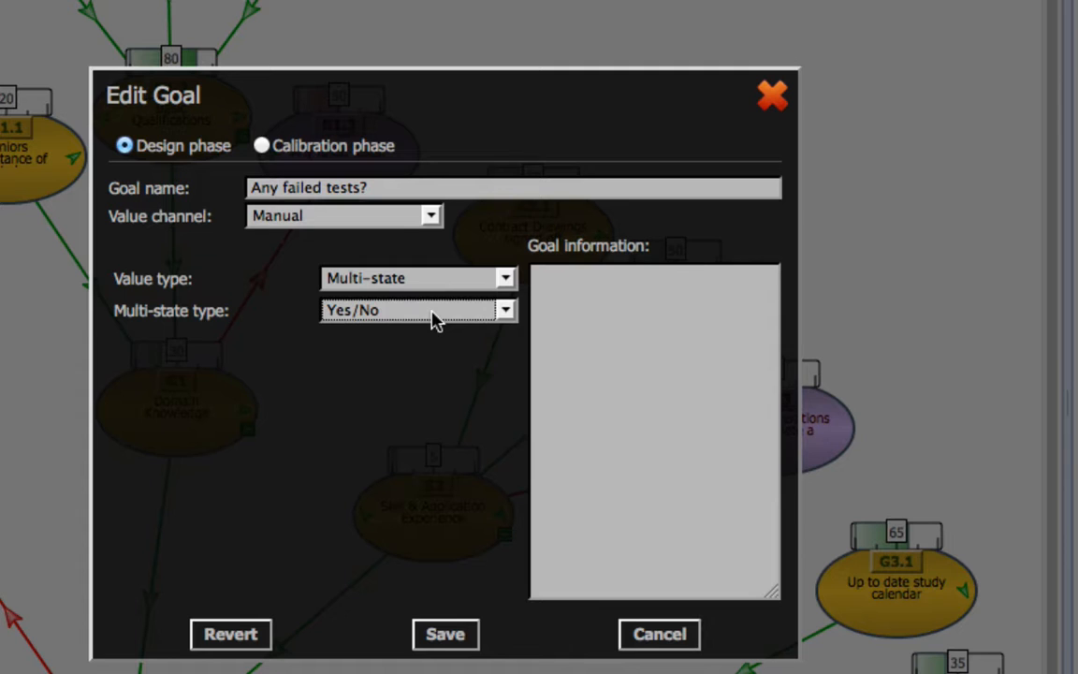
pyautogui.click(505, 312)
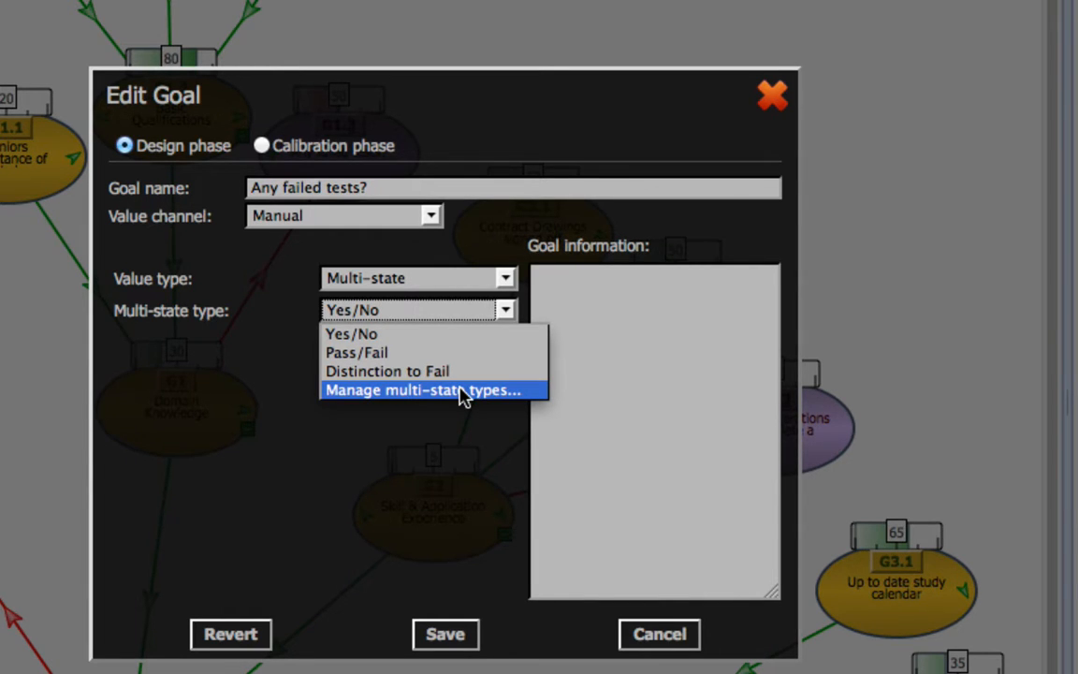
pyautogui.click(413, 336)
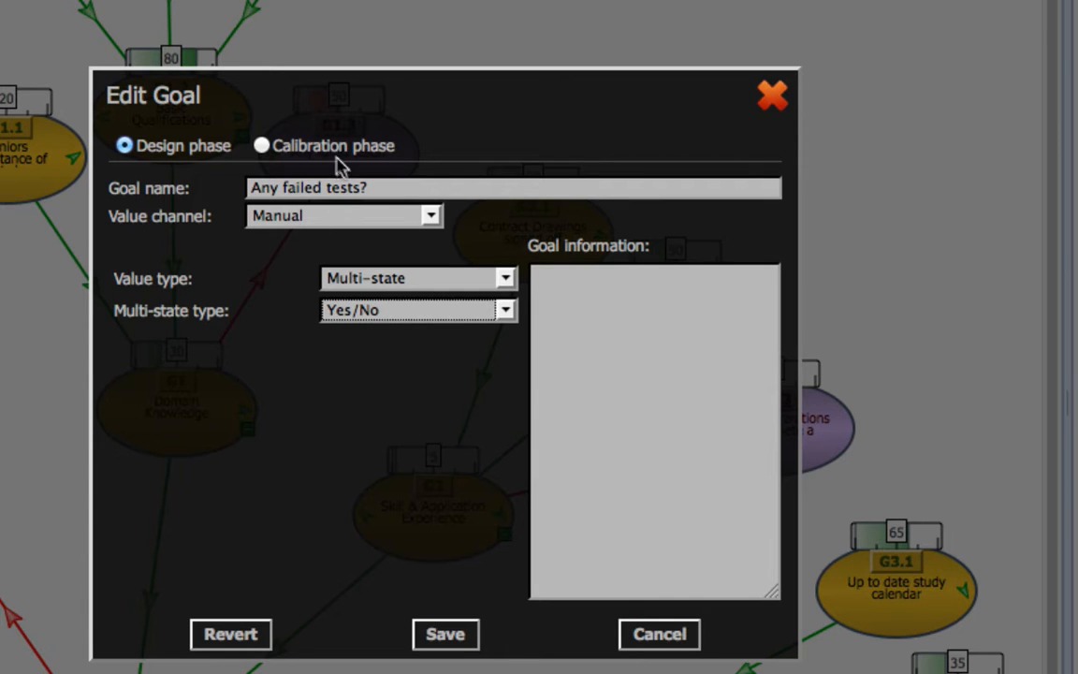
# Set the calibration phase minimum required documents of "Any failed tests?" to 2 and save the goal.
pyautogui.click(262, 147)
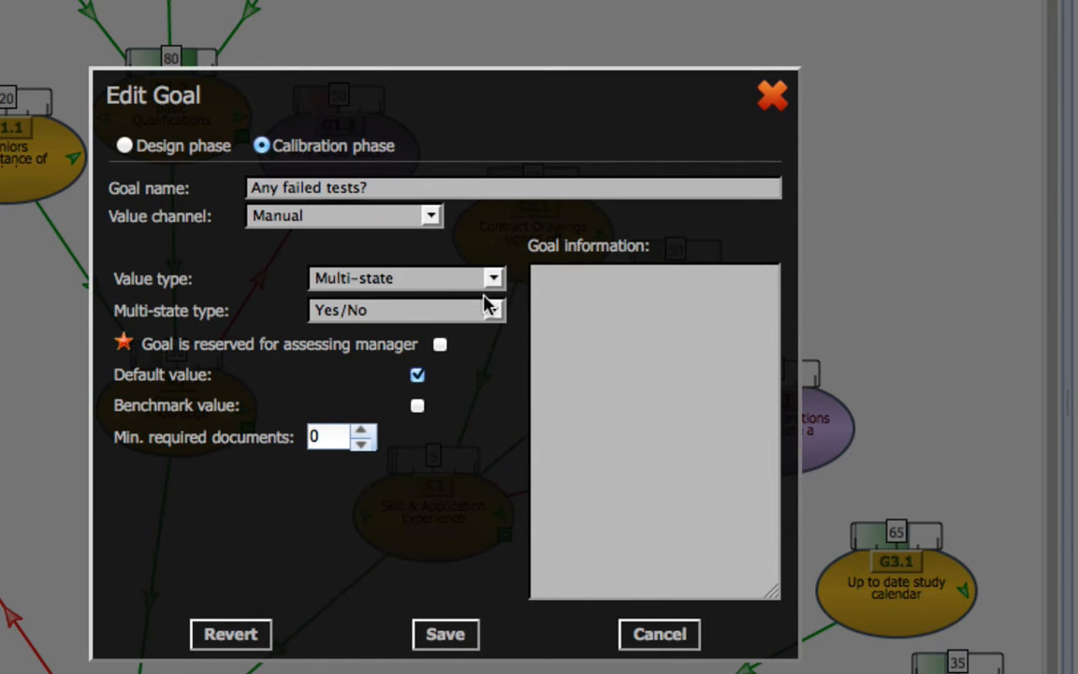
pyautogui.click(418, 407)
pyautogui.click(419, 407)
pyautogui.click(361, 430)
pyautogui.click(362, 430)
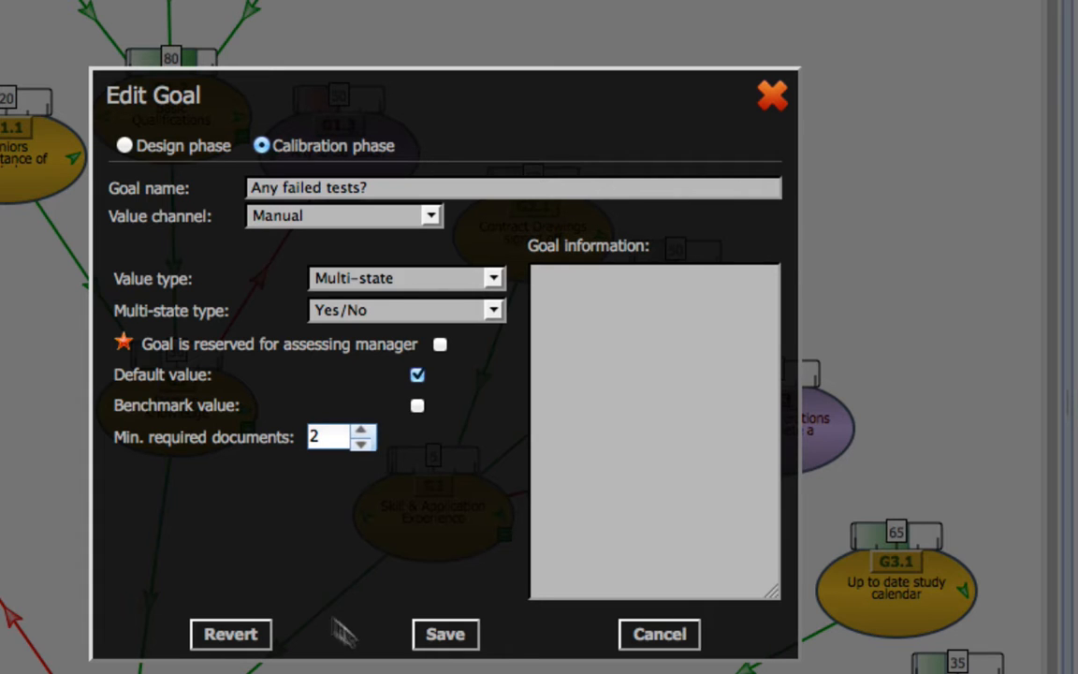
pyautogui.click(459, 635)
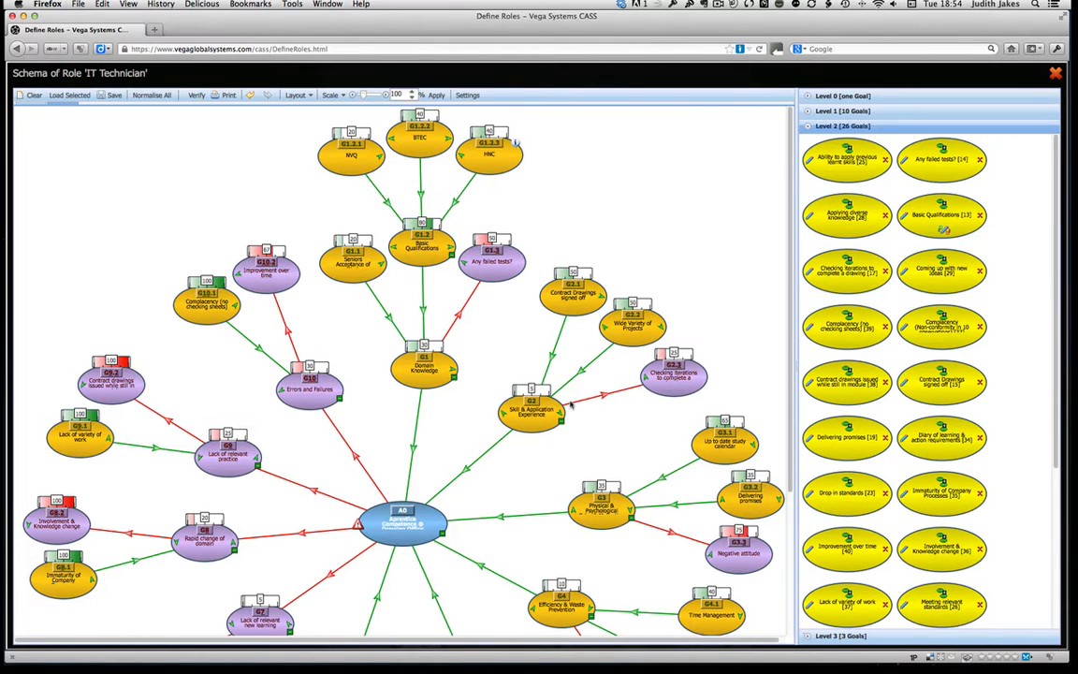
# Collapse the Basic Qualifications branch and the branches of all ten first-level goals, G1 Domain Knowledge to G10 Errors and Failures.
pyautogui.click(451, 255)
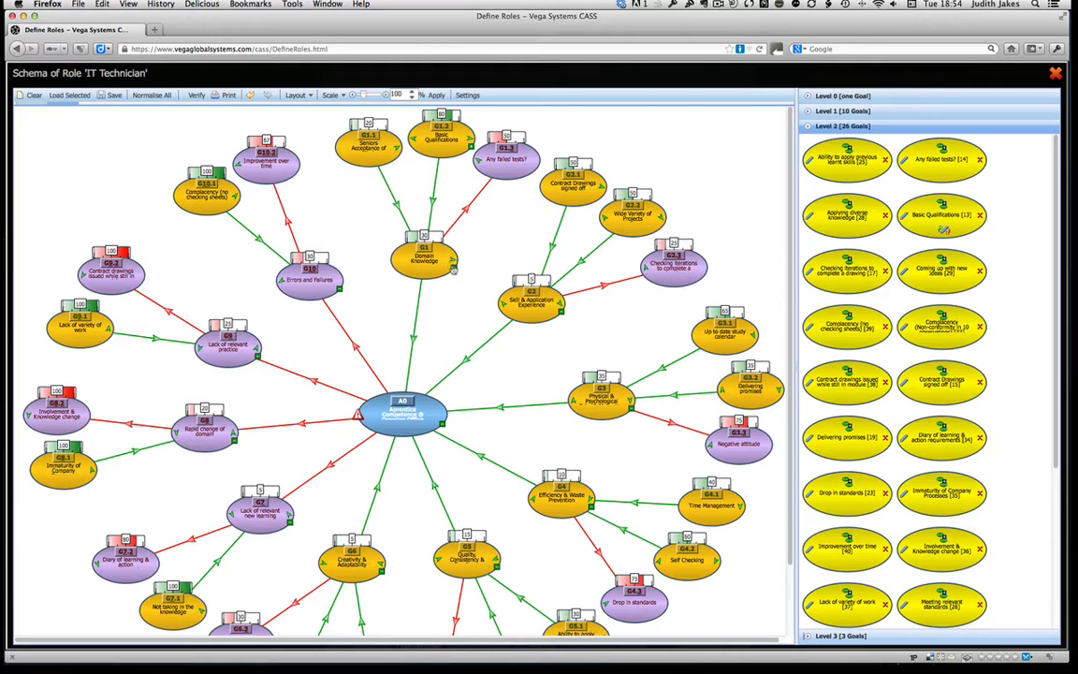
pyautogui.click(454, 267)
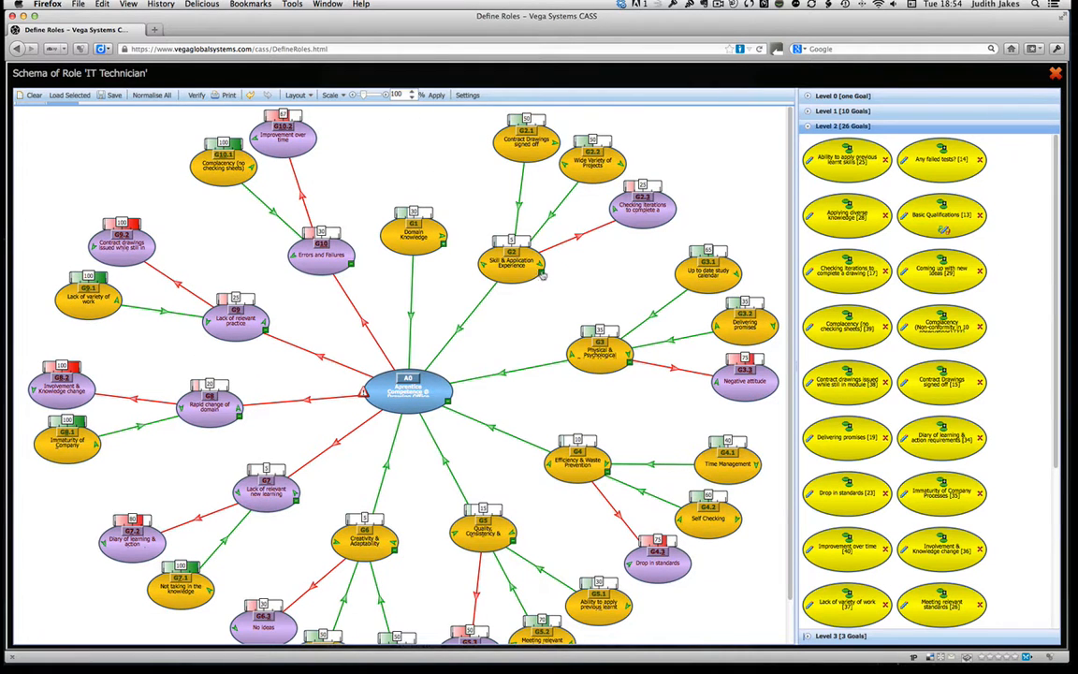
pyautogui.click(543, 274)
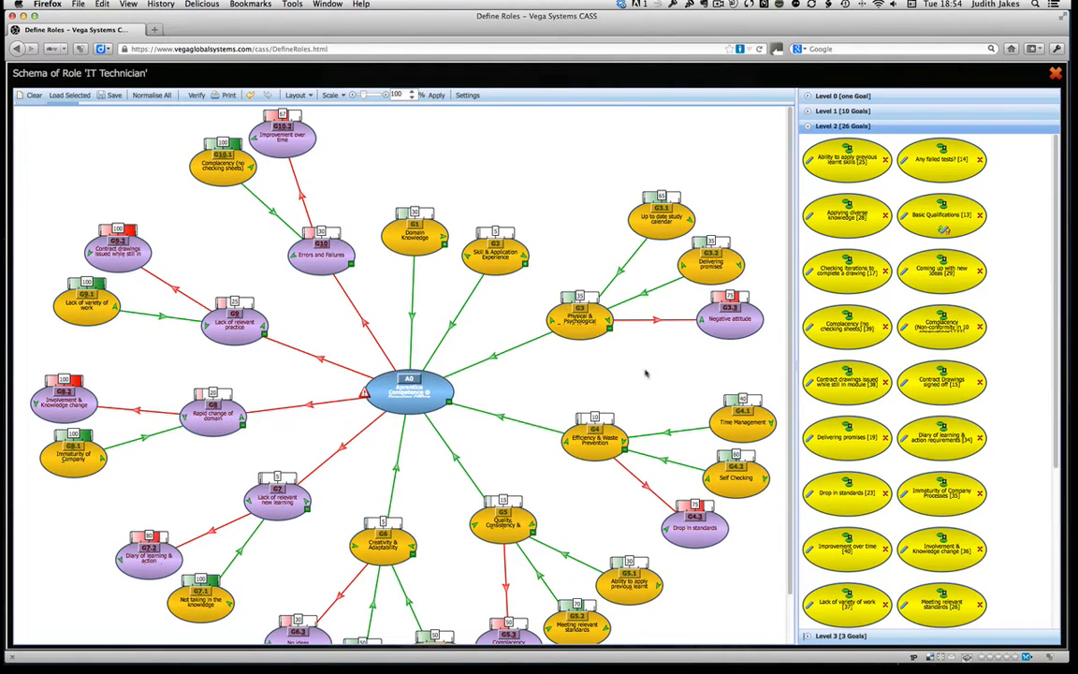
pyautogui.click(610, 328)
pyautogui.click(629, 405)
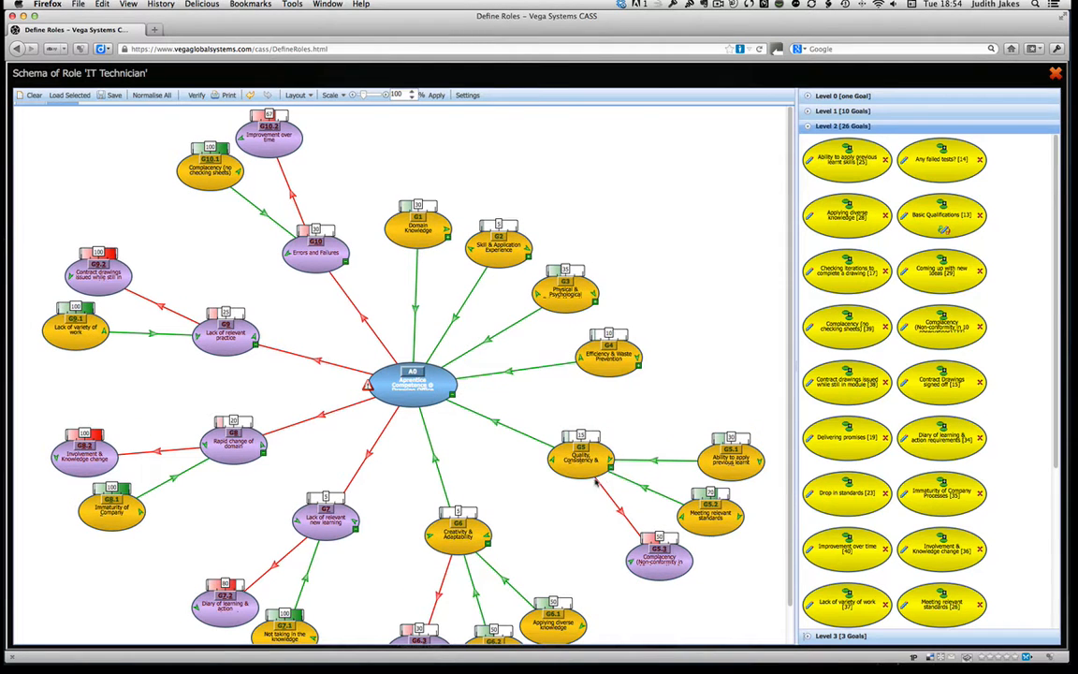
pyautogui.click(611, 470)
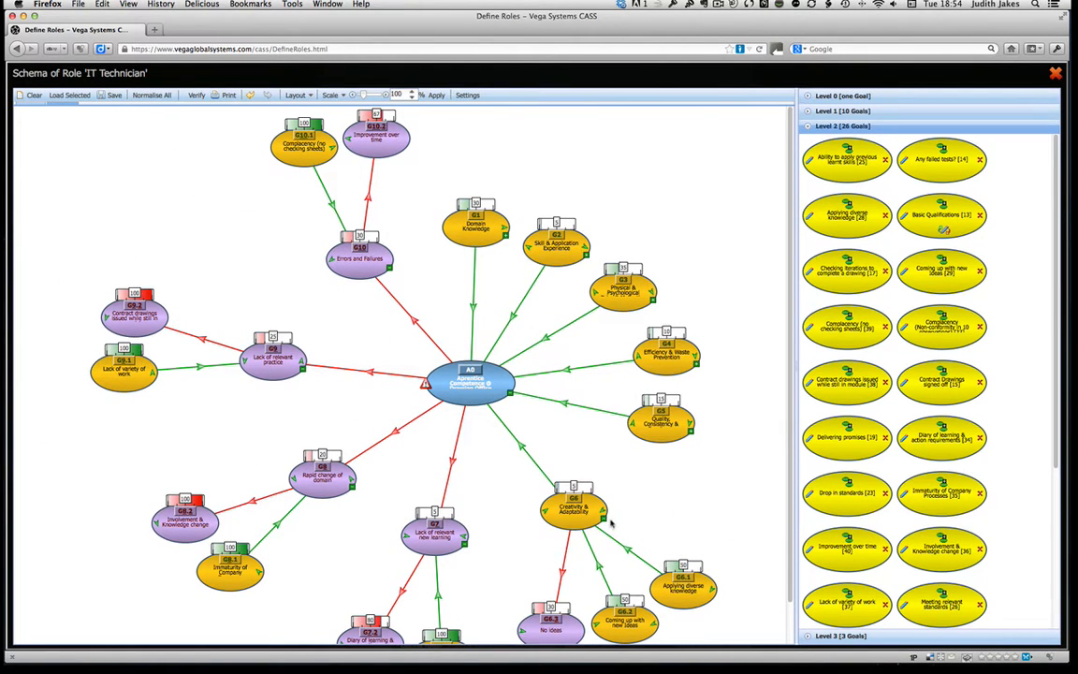
pyautogui.click(547, 472)
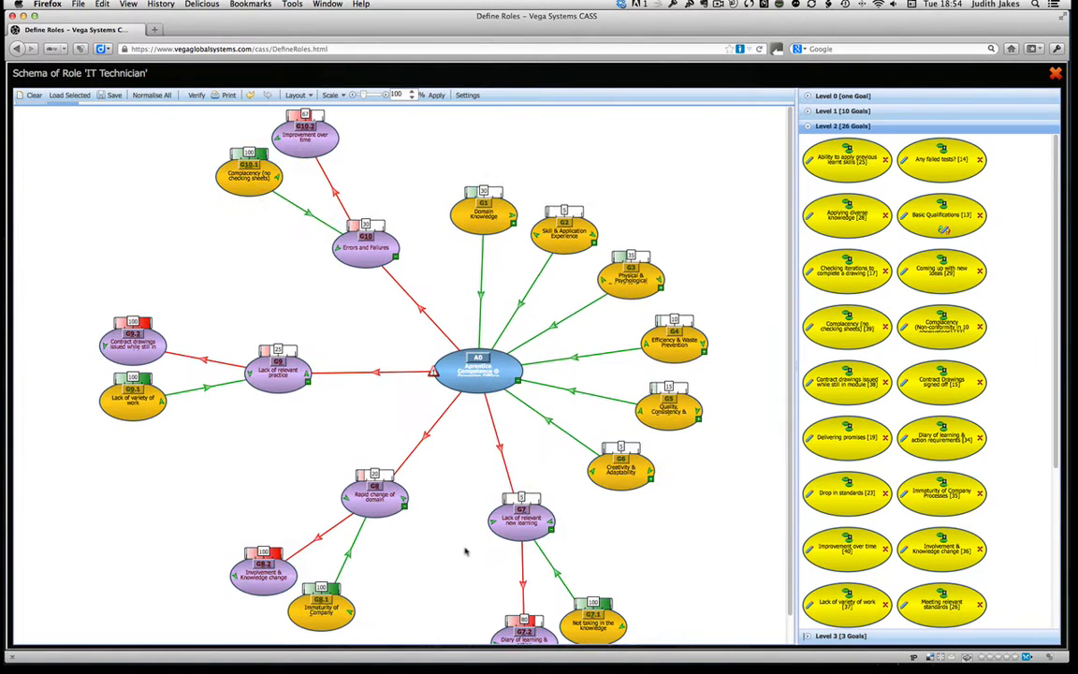
pyautogui.click(552, 530)
pyautogui.click(456, 517)
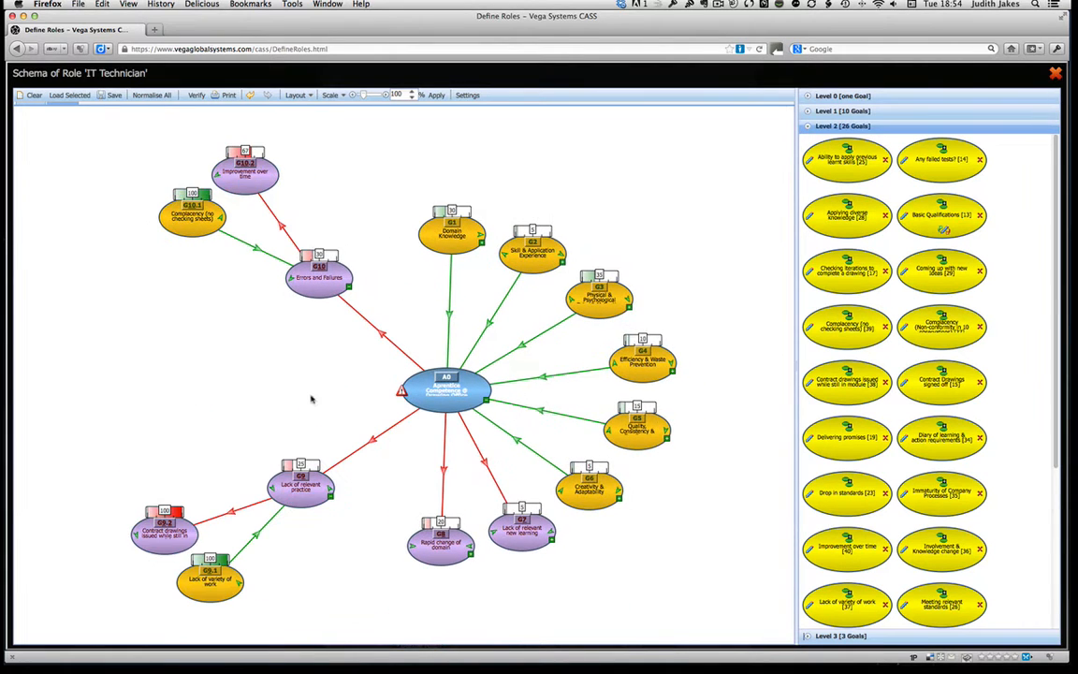
pyautogui.click(331, 500)
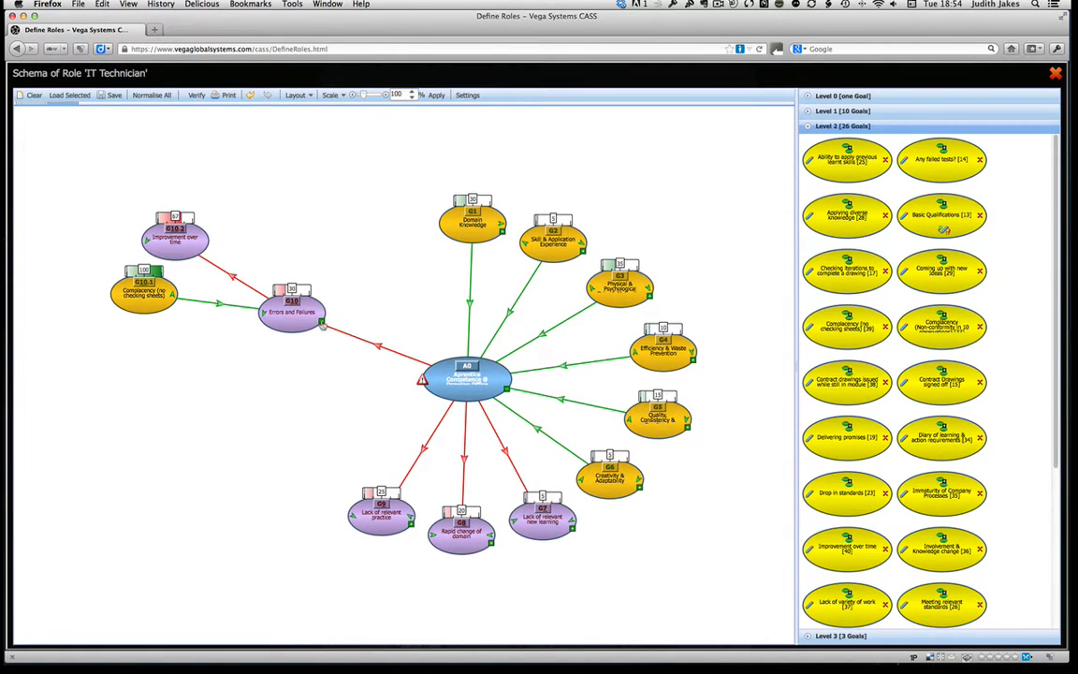
pyautogui.click(321, 321)
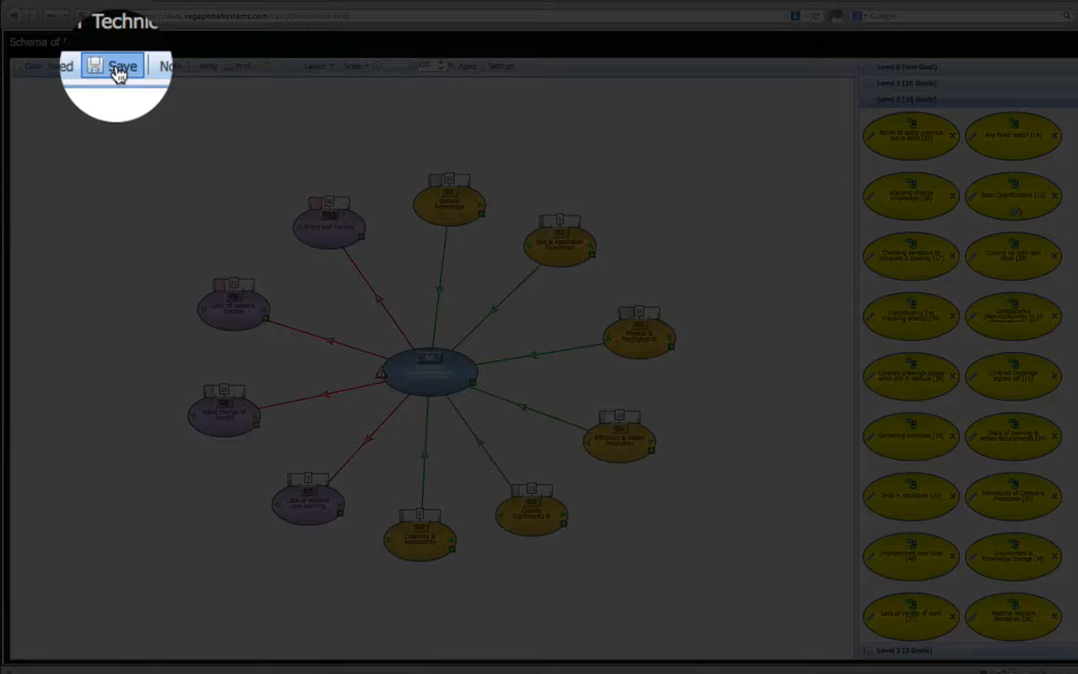
# Save and close the IT Technician schema, and verify it in the list of locked roles.
pyautogui.click(119, 72)
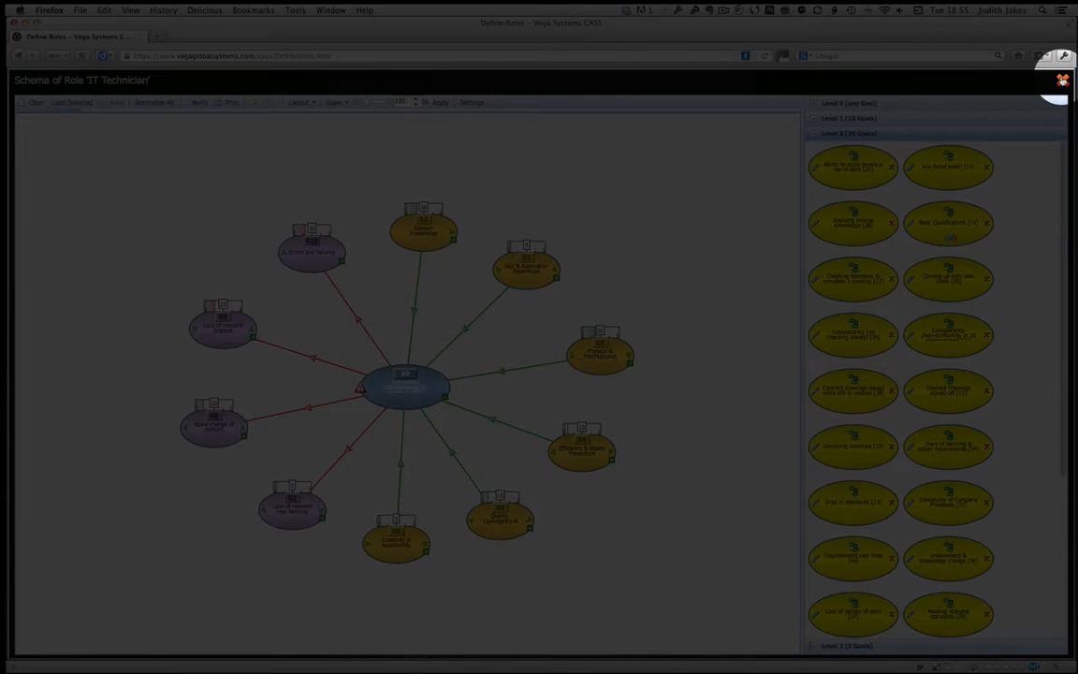
pyautogui.click(1062, 80)
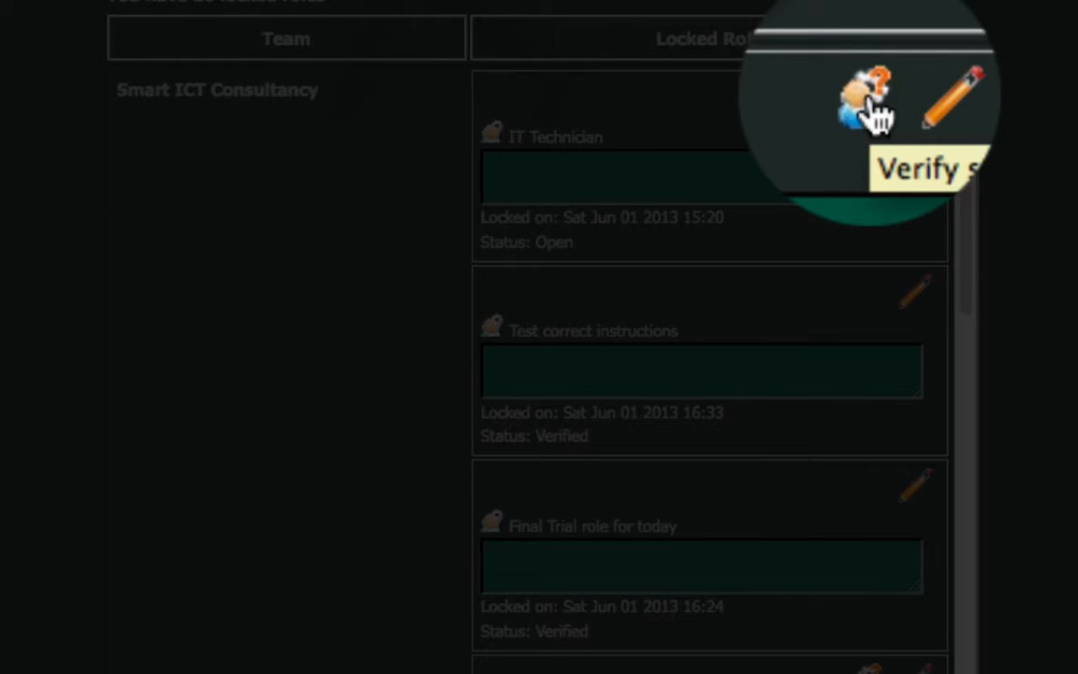
pyautogui.click(868, 99)
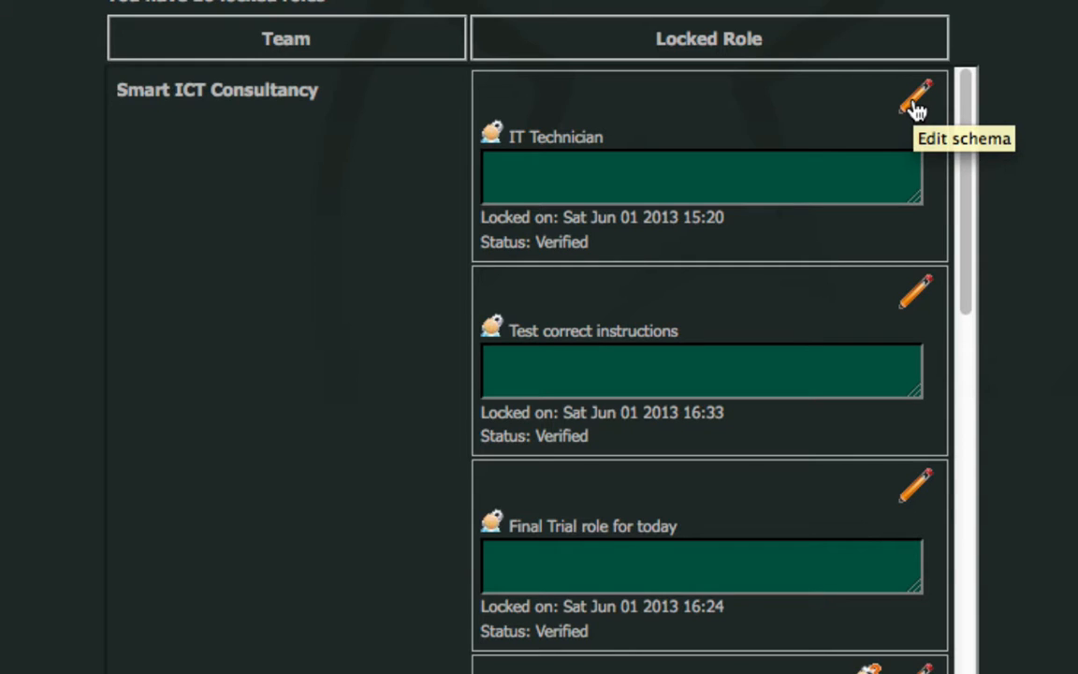
# Reopen the IT Technician schema and examine the subgoals of Skill & Application Experience, Domain Knowledge and Basic Qualifications, collapsing the branches again.
pyautogui.click(916, 103)
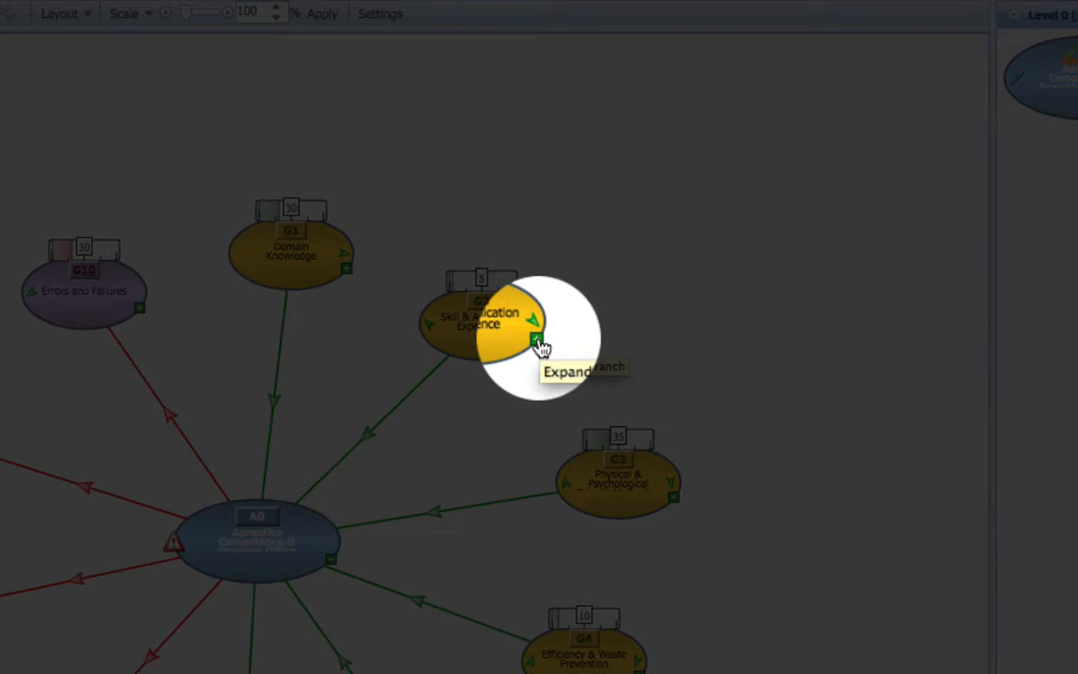
pyautogui.click(538, 341)
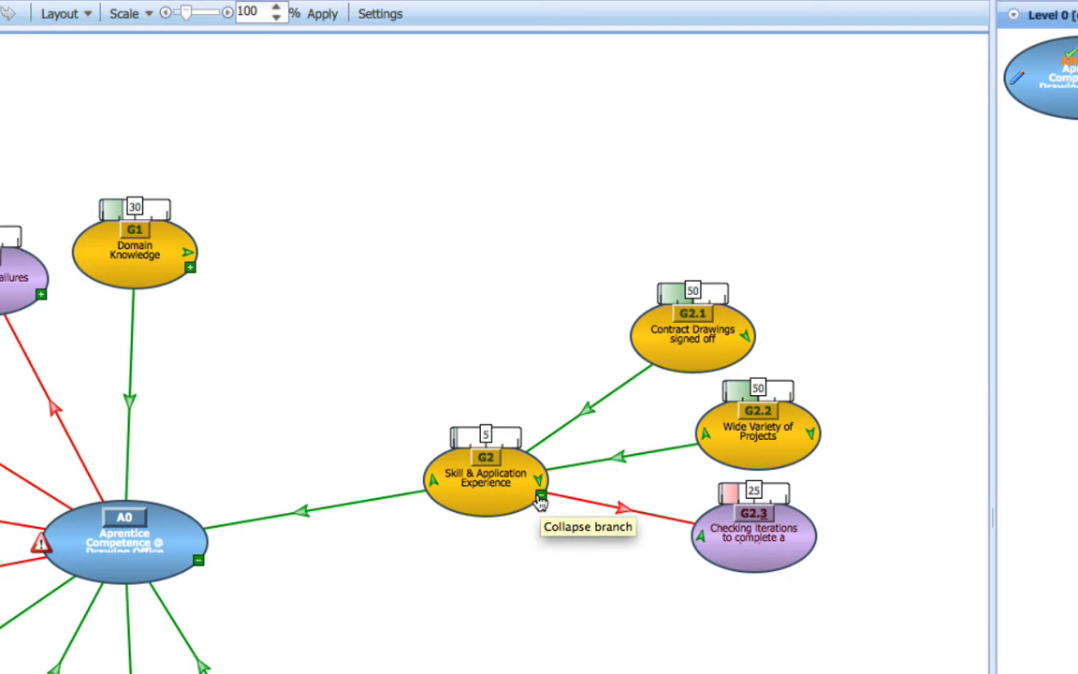
pyautogui.click(540, 502)
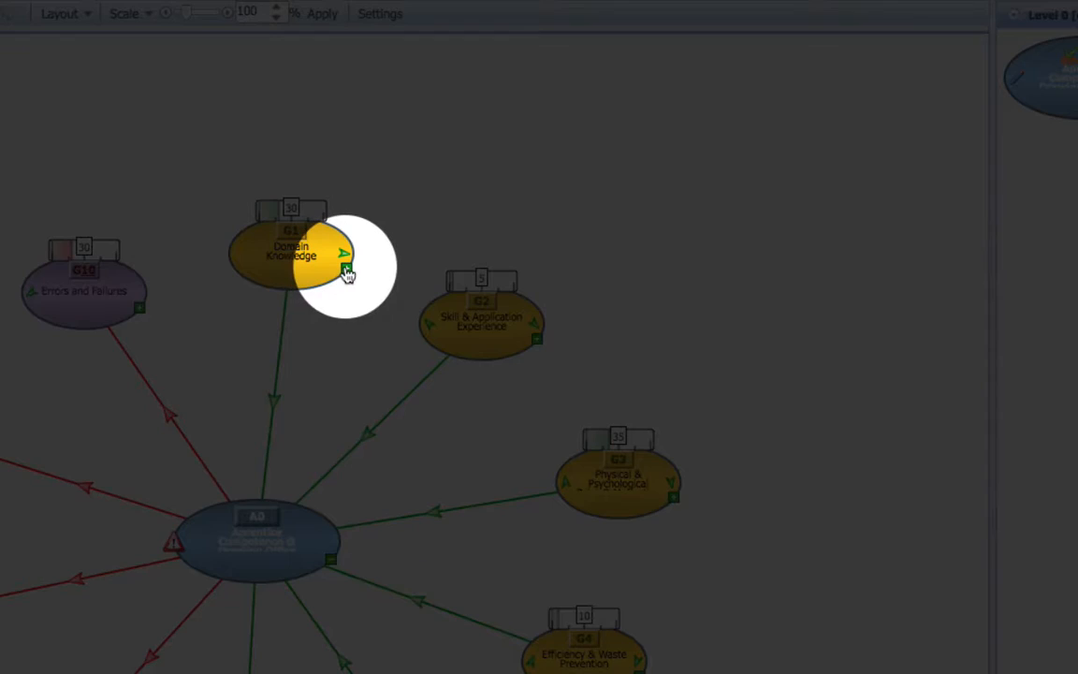
pyautogui.click(346, 271)
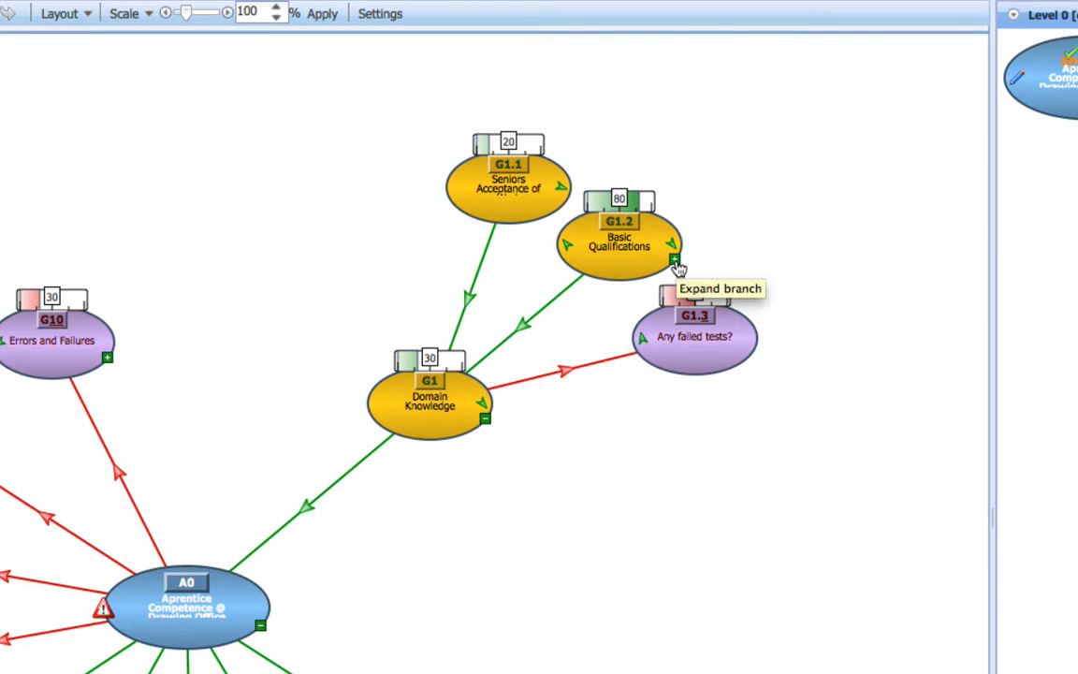
pyautogui.click(675, 261)
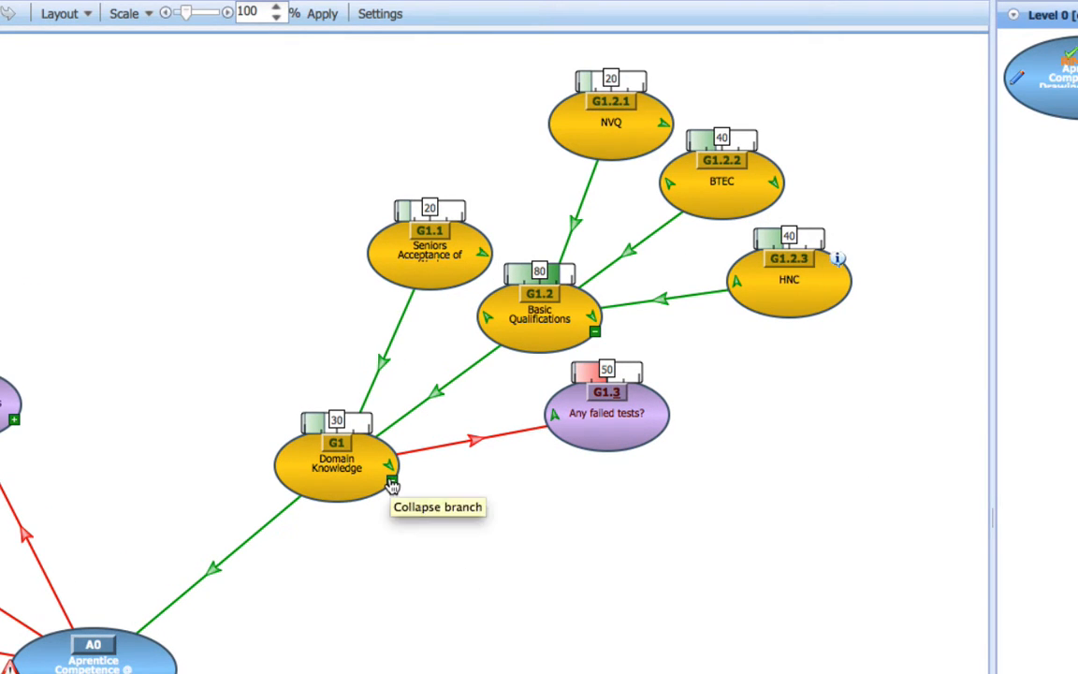
pyautogui.click(392, 484)
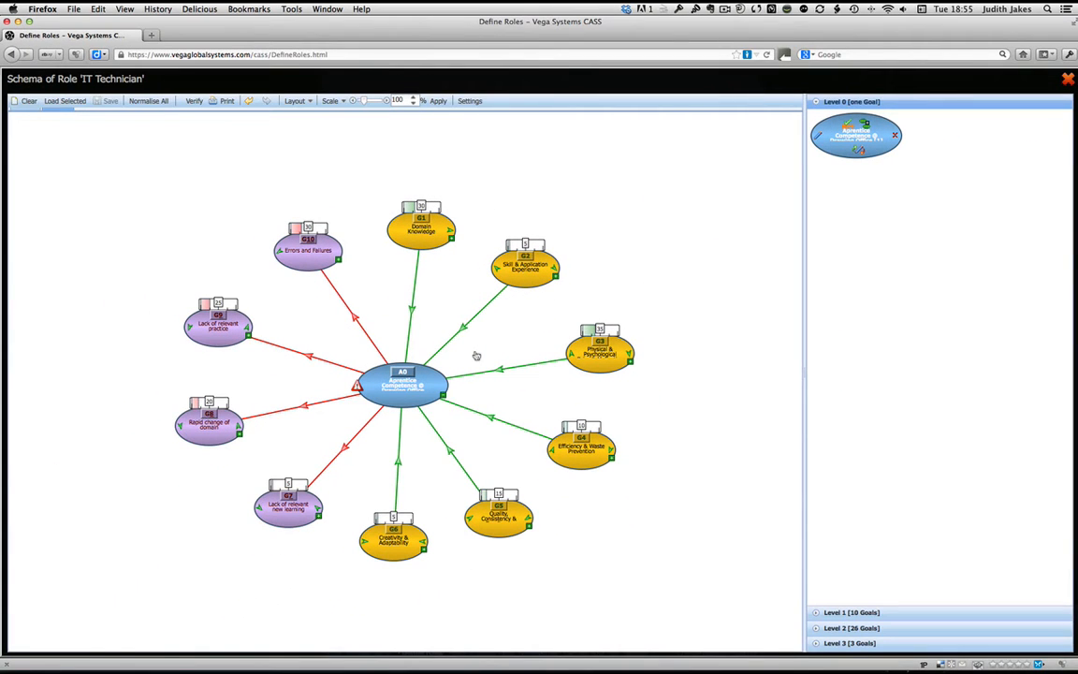